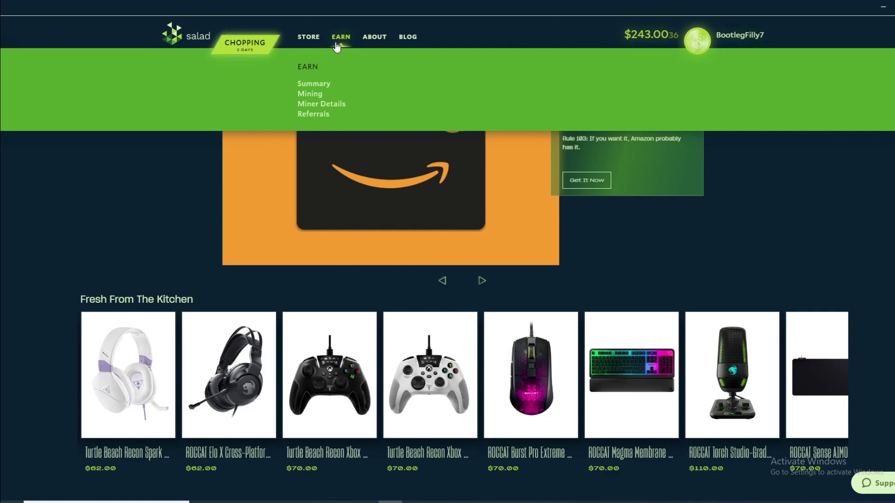
From Salad's Miner Details log folder, open main.log in Notepad and reposition the window
{"action": "left_click", "coordinate": [324, 104]}
{"action": "scroll", "coordinate": [371, 171], "scroll_direction": "down", "scroll_amount": 2}
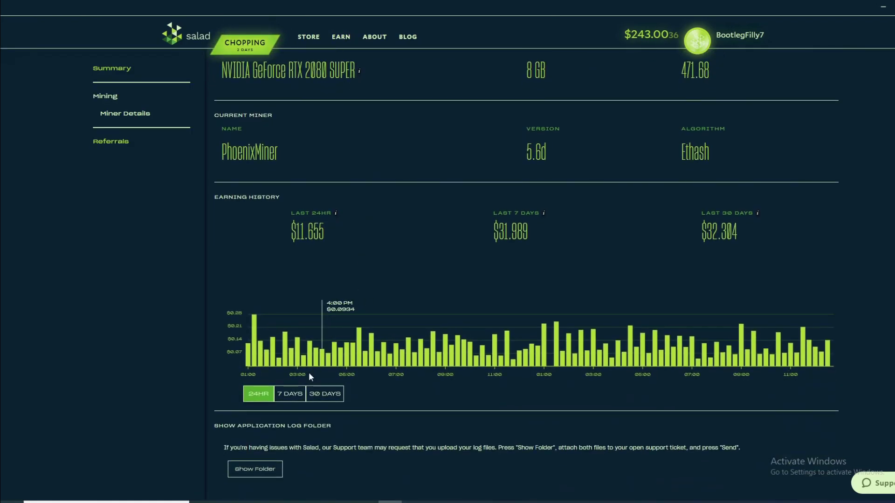
{"action": "left_click", "coordinate": [261, 469]}
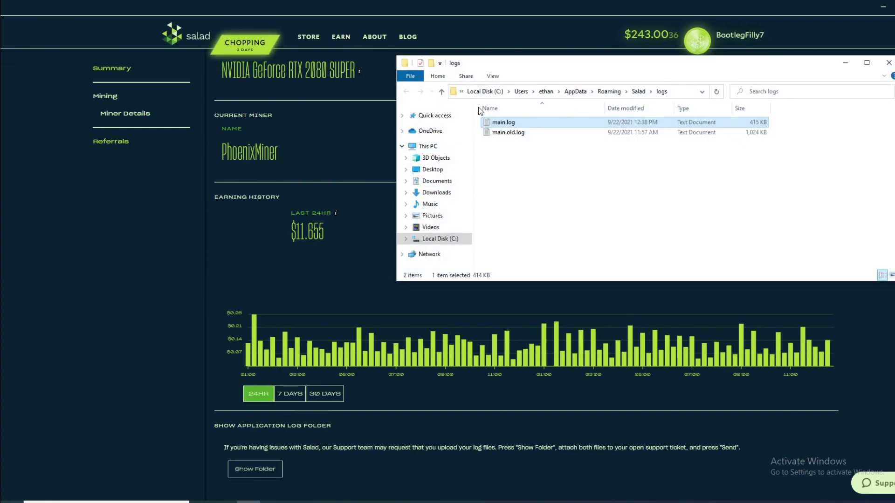
{"action": "double_click", "coordinate": [528, 123]}
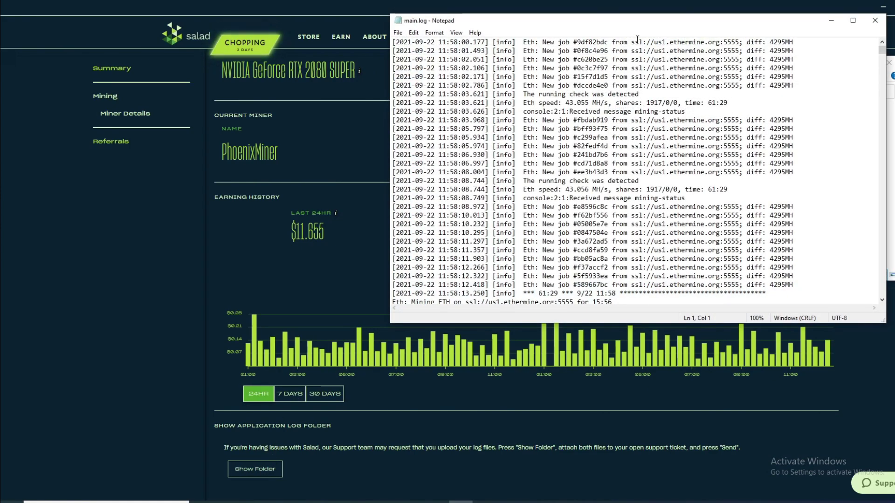
{"action": "left_click_drag", "start_coordinate": [628, 21], "coordinate": [458, 47]}
Maximize Notepad and select the 43.052 MH/s reading on main.log's Eth speed line
{"action": "left_click", "coordinate": [681, 46]}
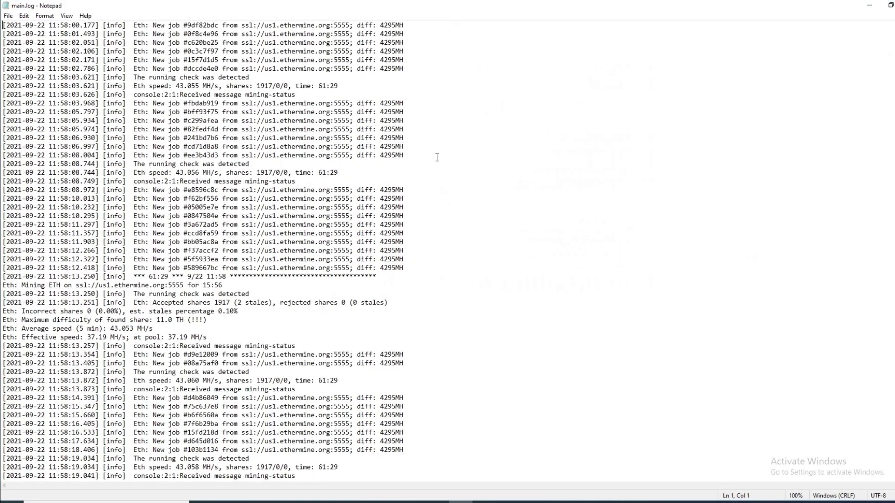
{"action": "scroll", "coordinate": [281, 251], "scroll_direction": "down", "scroll_amount": 3}
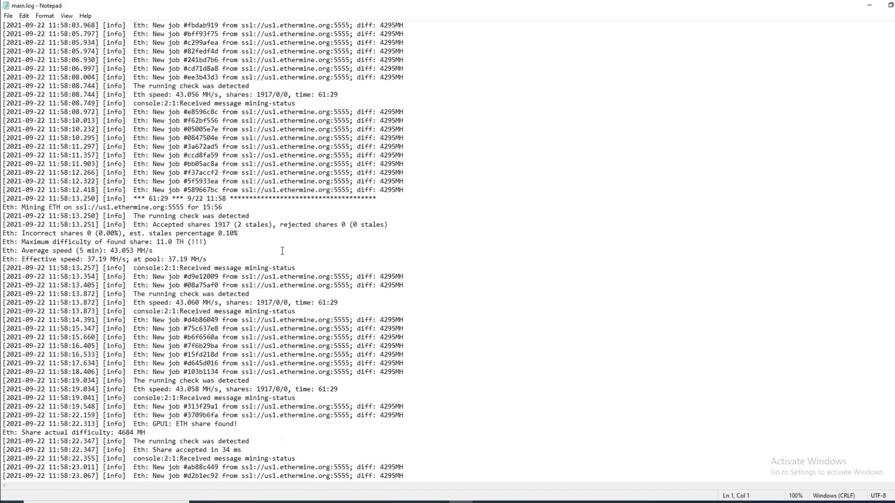
{"action": "scroll", "coordinate": [281, 250], "scroll_direction": "down", "scroll_amount": 6}
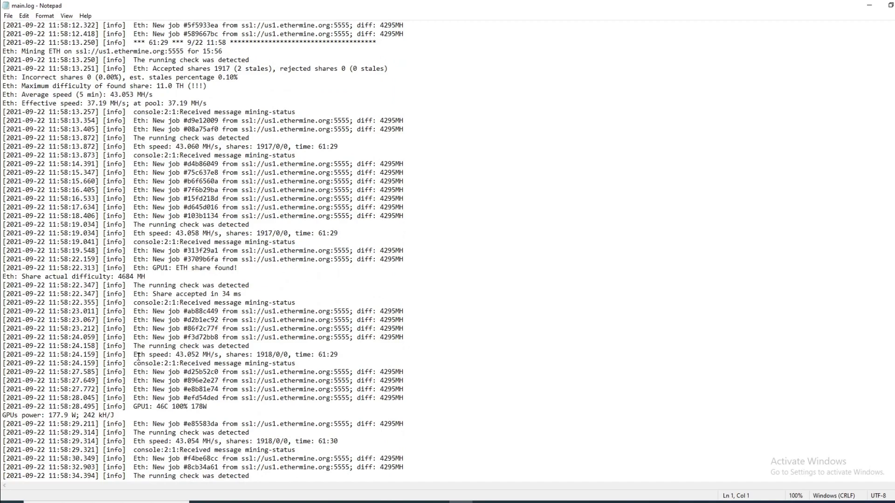
{"action": "left_click_drag", "start_coordinate": [138, 356], "coordinate": [335, 353]}
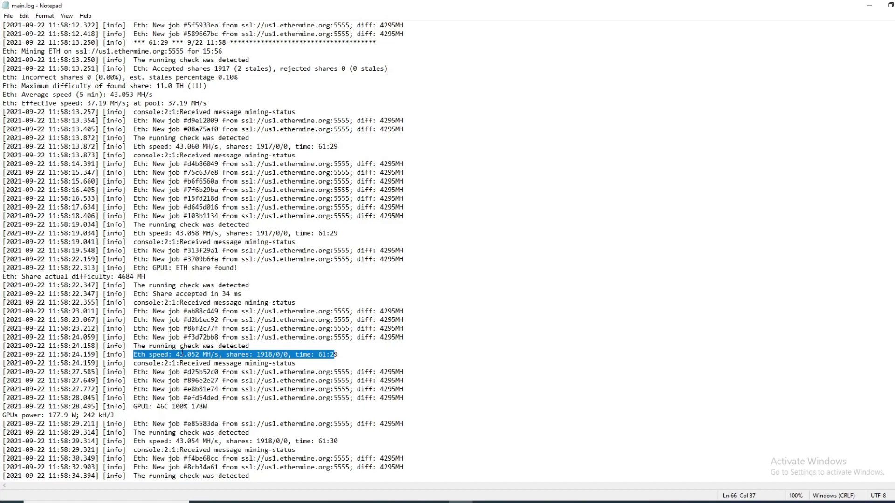
{"action": "left_click_drag", "start_coordinate": [172, 357], "coordinate": [210, 357]}
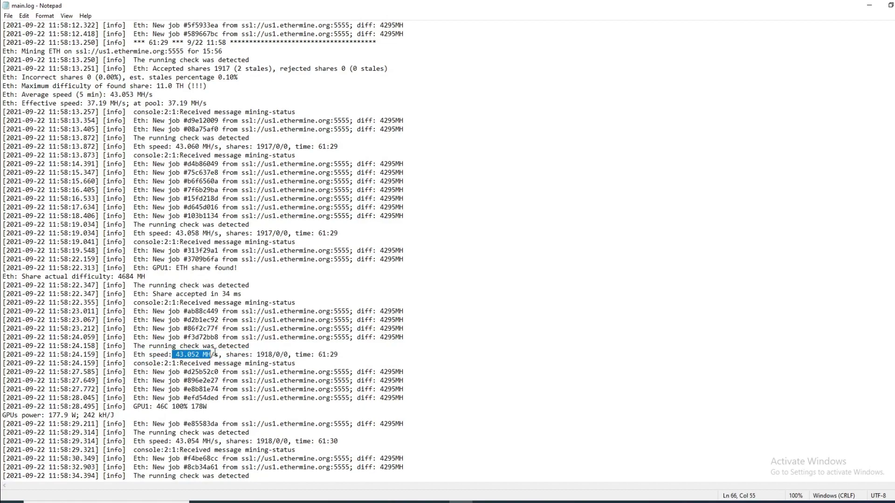
{"action": "left_click", "coordinate": [173, 357]}
{"action": "left_click_drag", "start_coordinate": [173, 357], "coordinate": [221, 356]}
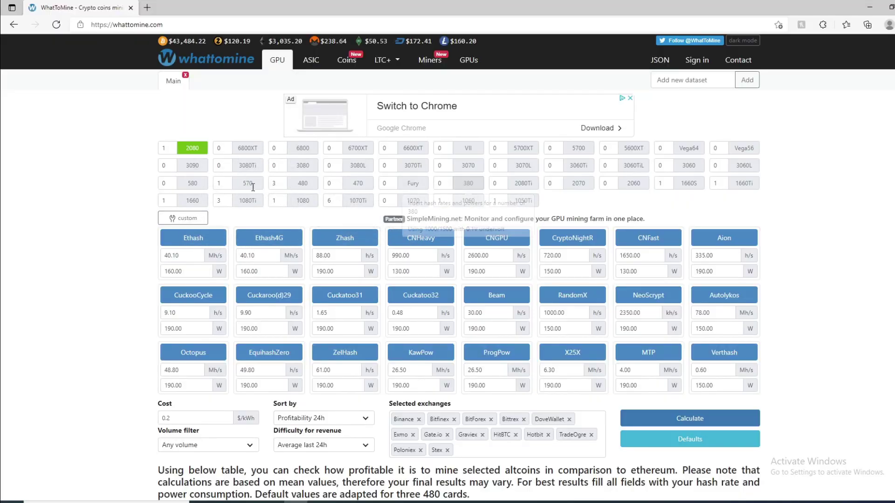
Replace the Ethash hash rate 40.10 with 43 Mh/s and submit the calculation
{"action": "left_click", "coordinate": [189, 254]}
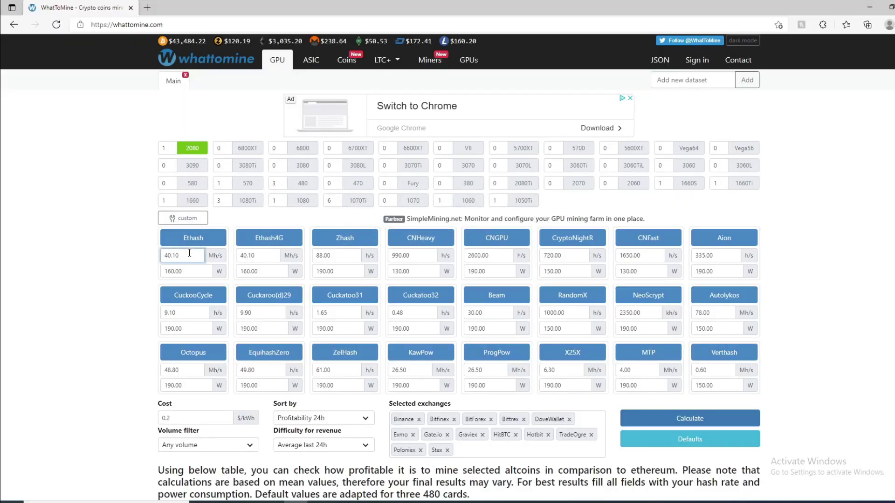
{"action": "key", "text": "BackSpace"}
{"action": "key", "text": "BackSpace"}
{"action": "key", "text": "BackSpace"}
{"action": "key", "text": "BackSpace"}
{"action": "type", "text": "43"}
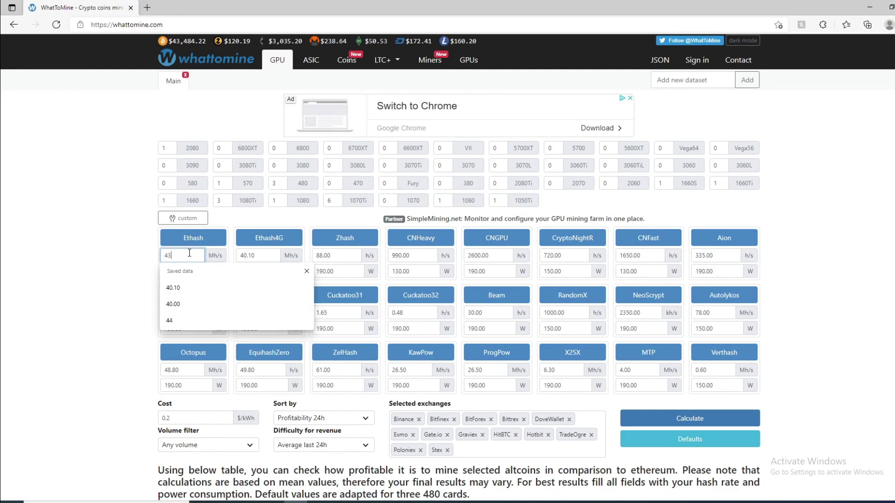
{"action": "left_click", "coordinate": [161, 222]}
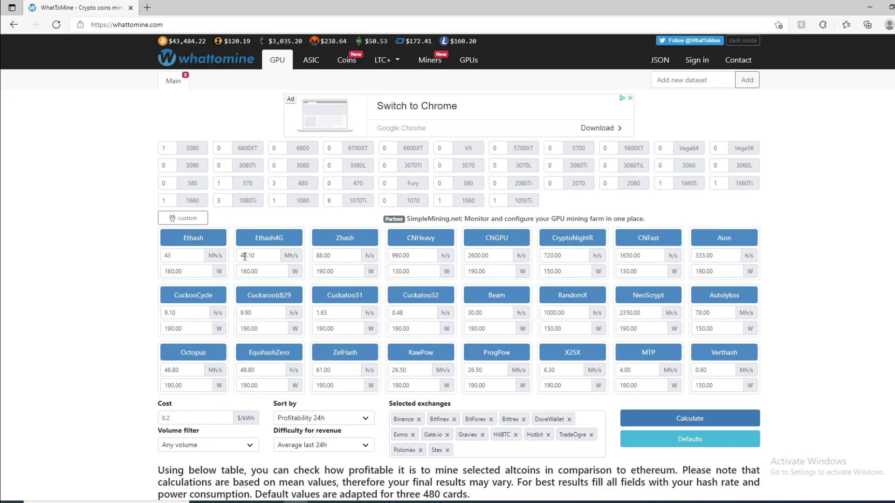
{"action": "scroll", "coordinate": [245, 255], "scroll_direction": "down", "scroll_amount": 1}
Recalculate profitability and highlight Ethereum's $1.89 daily profit in the results table
{"action": "left_click", "coordinate": [648, 350]}
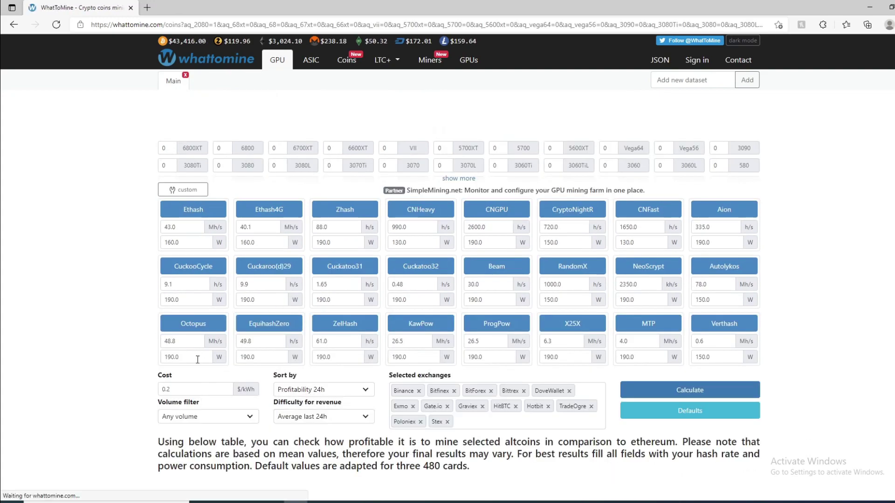
{"action": "left_click", "coordinate": [191, 391]}
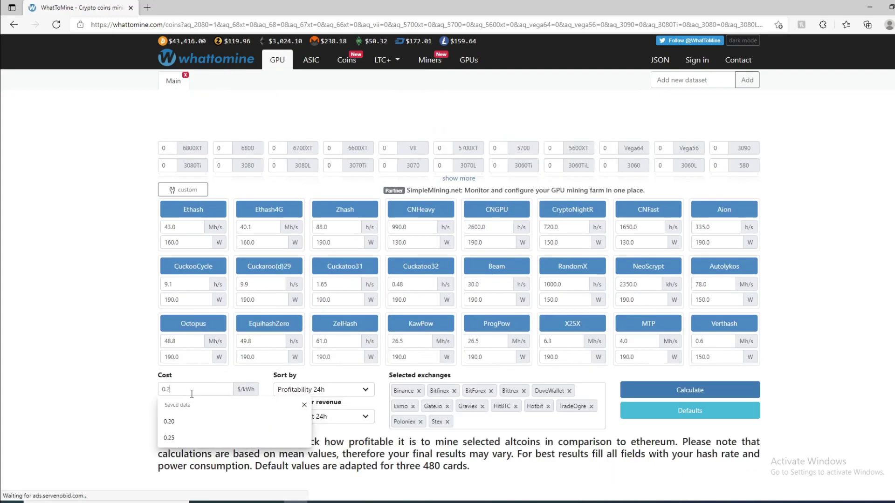
{"action": "scroll", "coordinate": [308, 364], "scroll_direction": "down", "scroll_amount": 2}
{"action": "scroll", "coordinate": [428, 330], "scroll_direction": "down", "scroll_amount": 3}
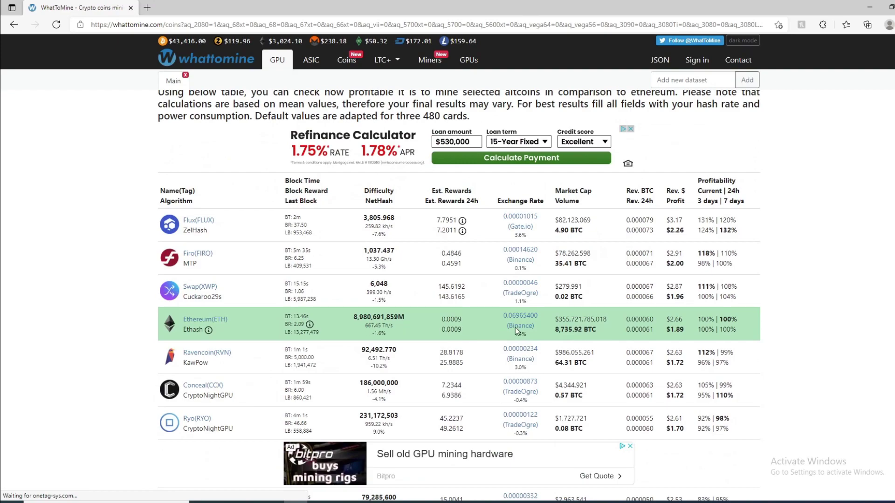
{"action": "left_click_drag", "start_coordinate": [666, 331], "coordinate": [687, 328]}
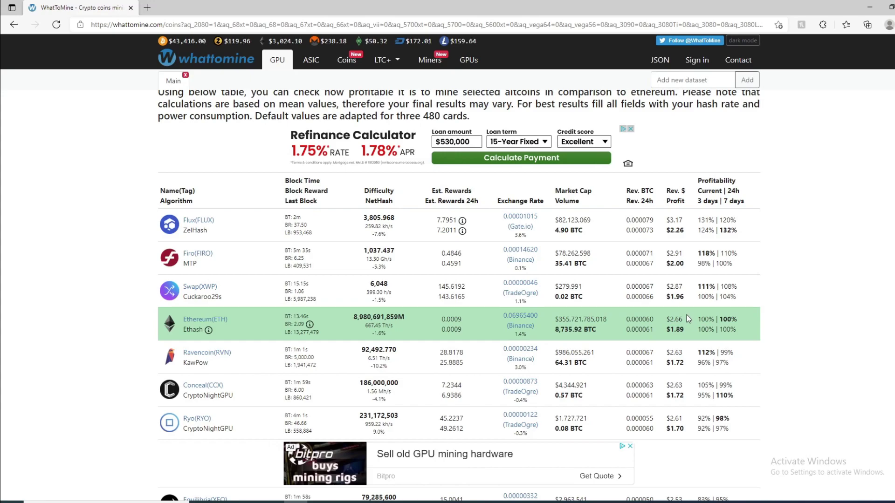
{"action": "scroll", "coordinate": [686, 319], "scroll_direction": "up", "scroll_amount": 5}
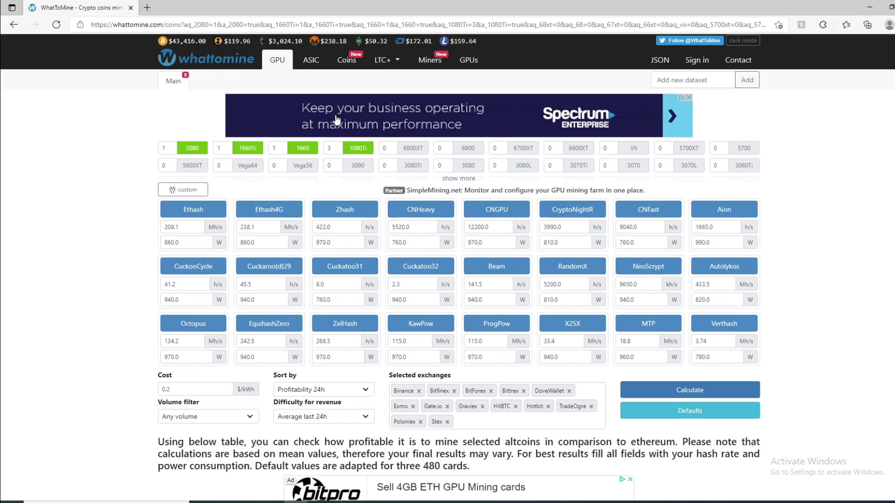
{"action": "mouse_move", "coordinate": [247, 148]}
{"action": "scroll", "coordinate": [412, 165], "scroll_direction": "down", "scroll_amount": 2}
{"action": "scroll", "coordinate": [413, 165], "scroll_direction": "down", "scroll_amount": 3}
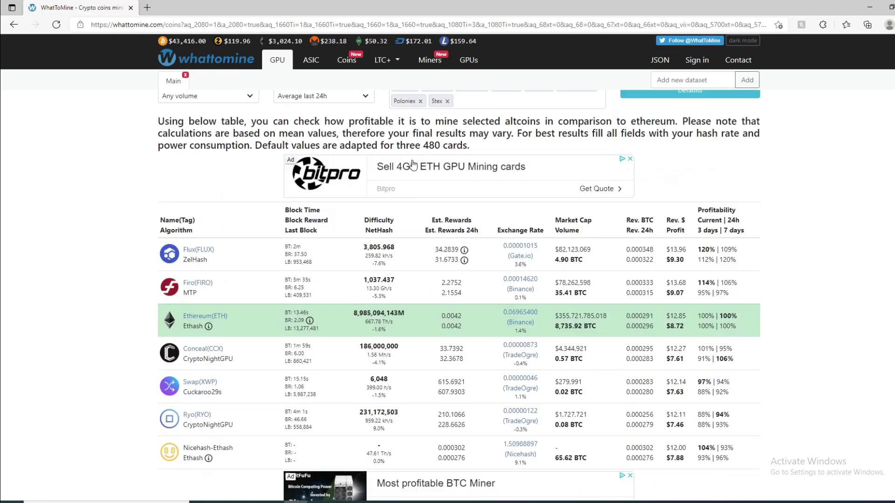
{"action": "scroll", "coordinate": [413, 165], "scroll_direction": "down", "scroll_amount": 3}
{"action": "scroll", "coordinate": [638, 219], "scroll_direction": "up", "scroll_amount": 2}
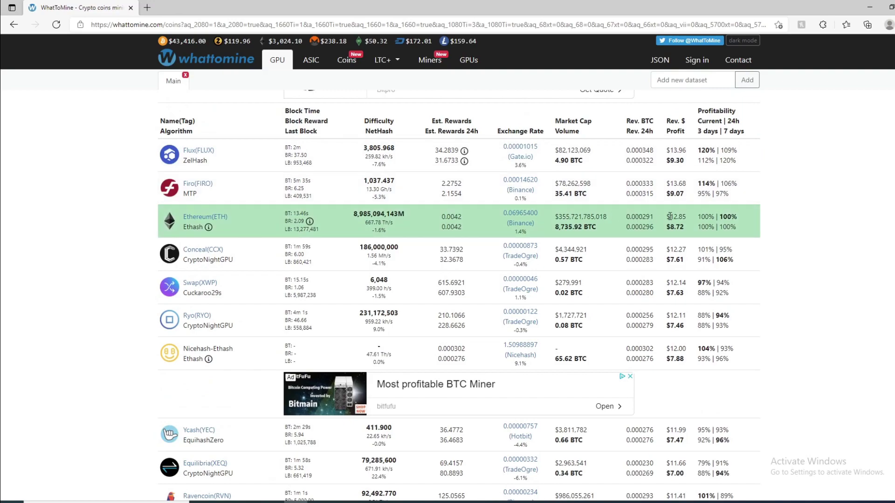
Highlight Ethereum's $8.72 daily profit, beside $12.85 revenue, for the 208.1 Mh/s setup
{"action": "left_click", "coordinate": [653, 230]}
{"action": "left_click_drag", "start_coordinate": [666, 227], "coordinate": [681, 227]}
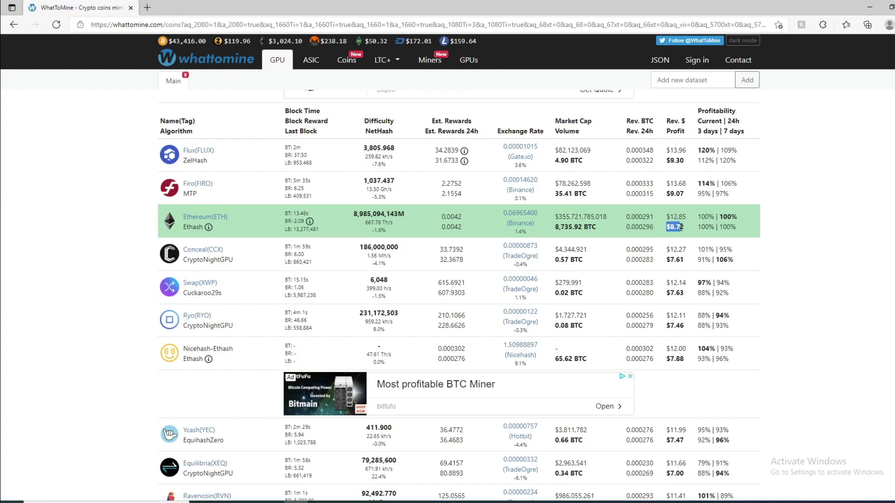